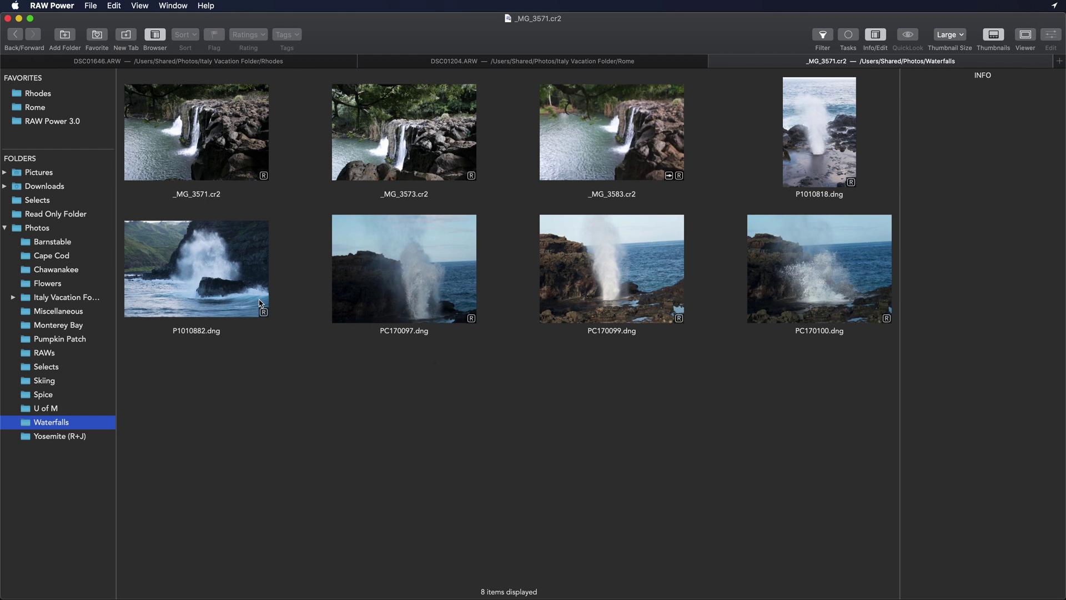
- Select all eight Waterfalls photos, from the first to the last thumbnail
{"action": "left_click", "coordinate": [179, 149]}
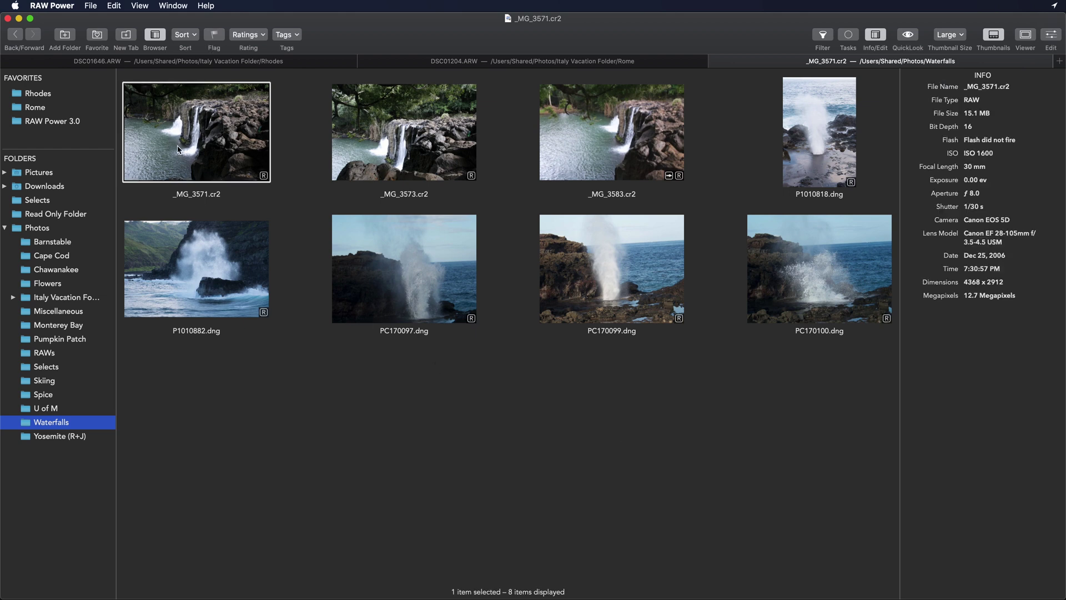
{"action": "left_click", "coordinate": [802, 295], "text": "shift"}
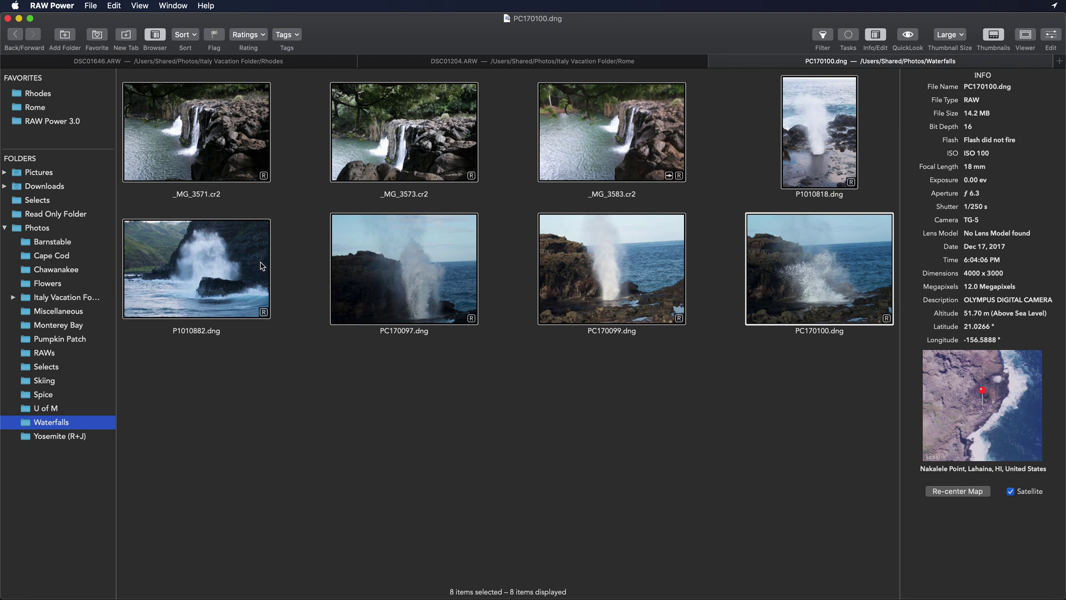
{"action": "left_click", "coordinate": [112, 7]}
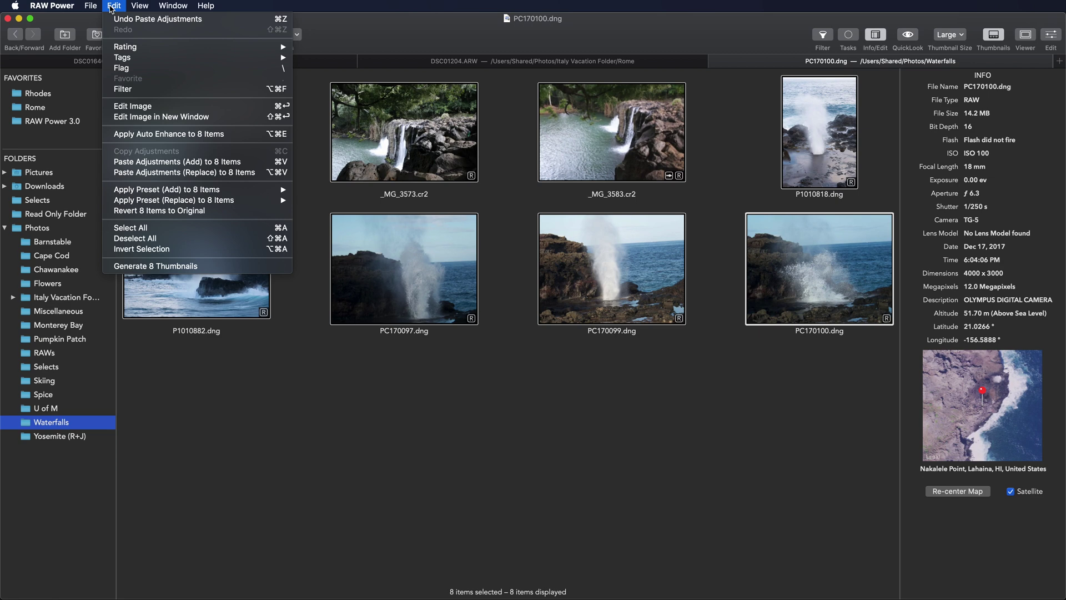
{"action": "left_click", "coordinate": [112, 7]}
{"action": "right_click", "coordinate": [234, 92]}
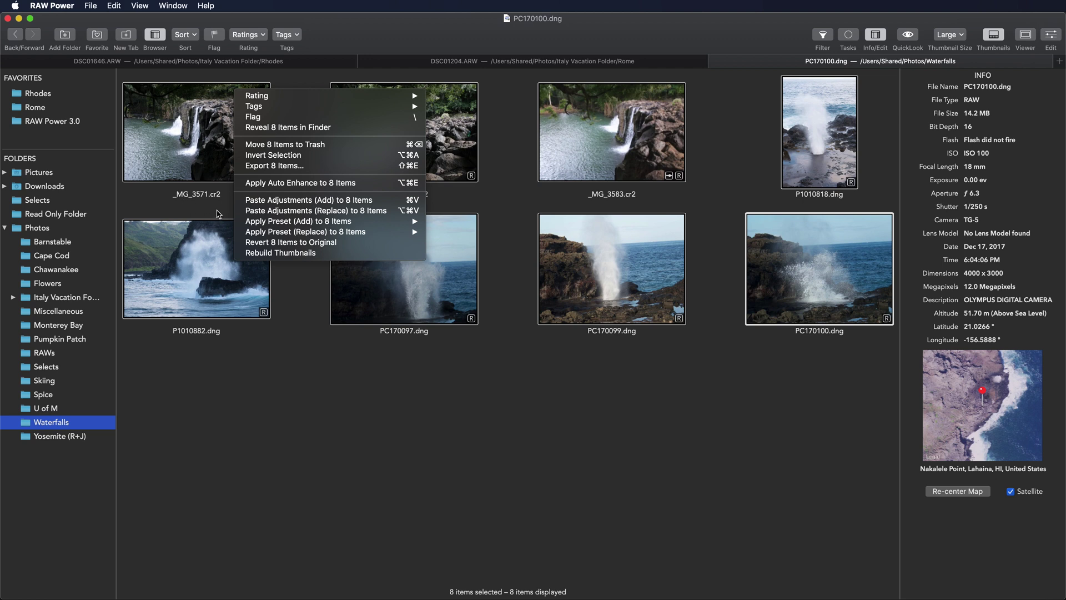
{"action": "left_click", "coordinate": [217, 212]}
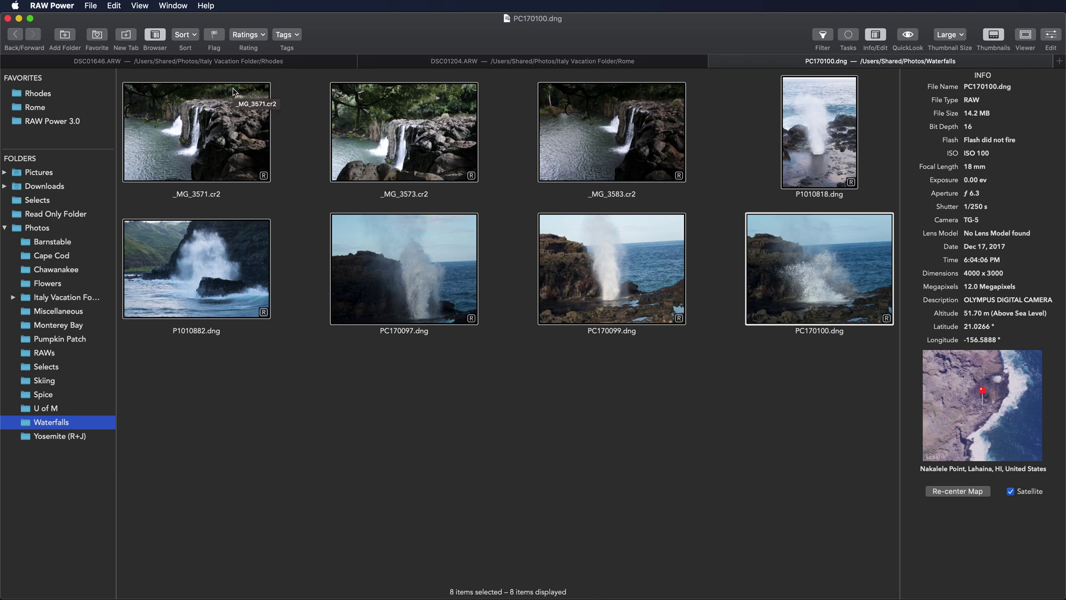
- Apply Auto Enhance to the 8 selected photos and check the background task progress
{"action": "right_click", "coordinate": [233, 92]}
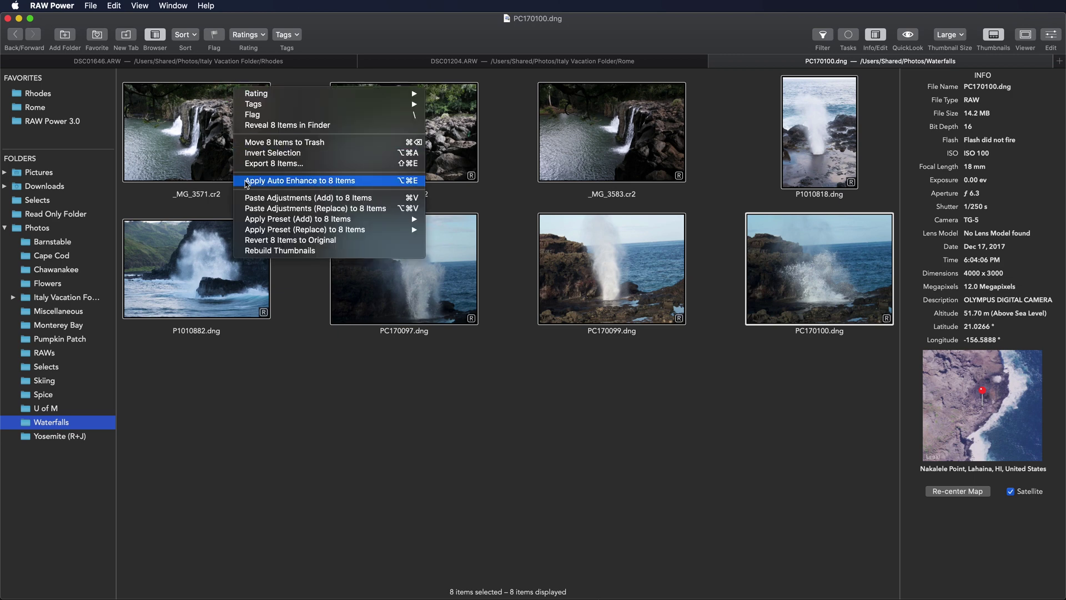
{"action": "left_click", "coordinate": [247, 182]}
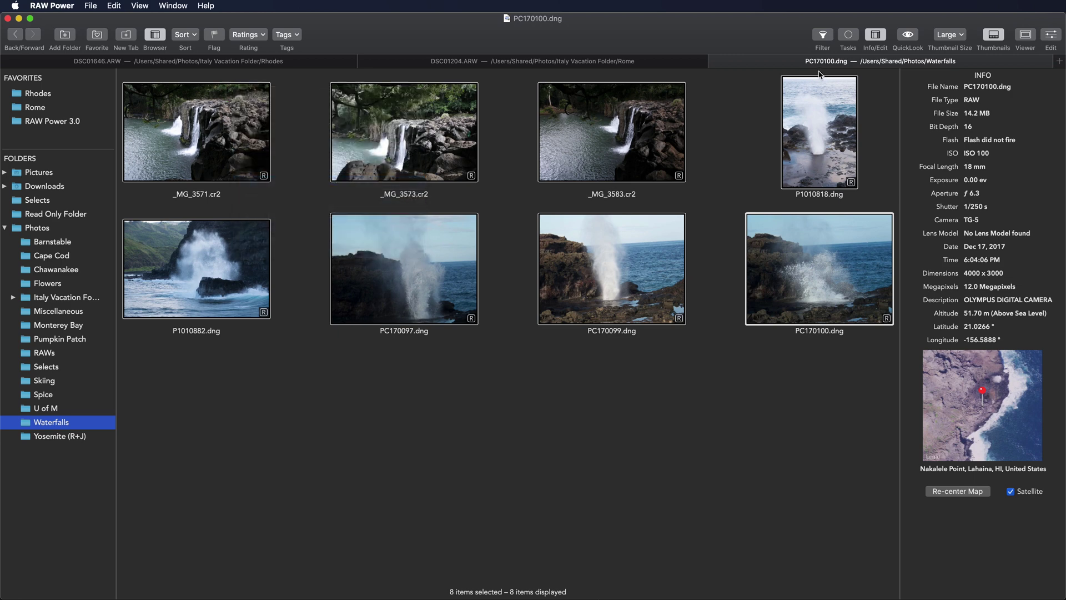
{"action": "left_click", "coordinate": [845, 42]}
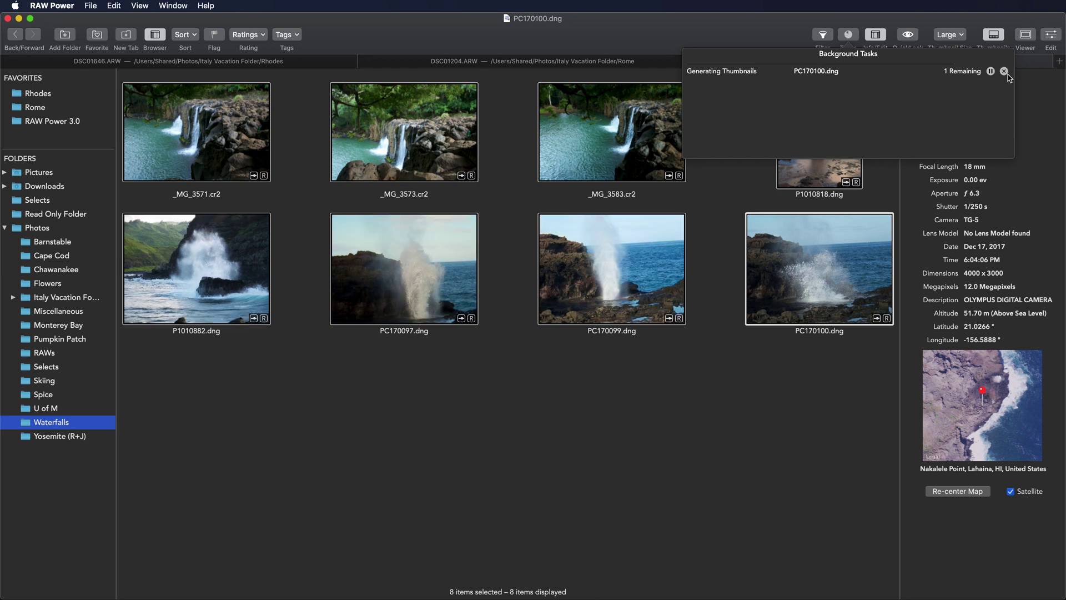
{"action": "left_click", "coordinate": [848, 36]}
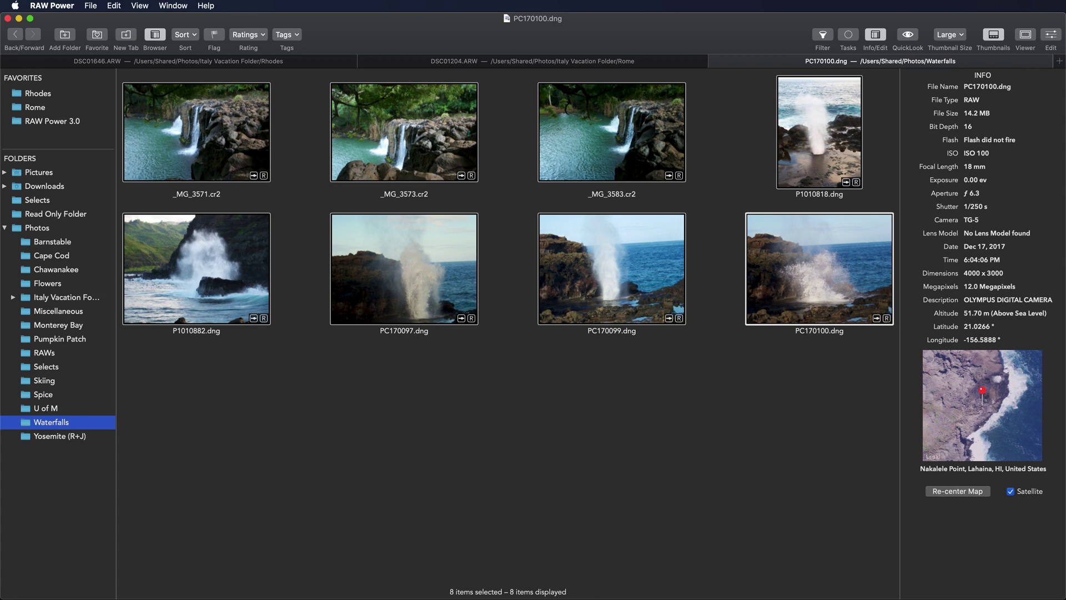
{"action": "left_click", "coordinate": [273, 185]}
- Open _MG_3571.cr2 in the viewer and paste adjustments onto the five photos through P1010882.dng
{"action": "double_click", "coordinate": [221, 144]}
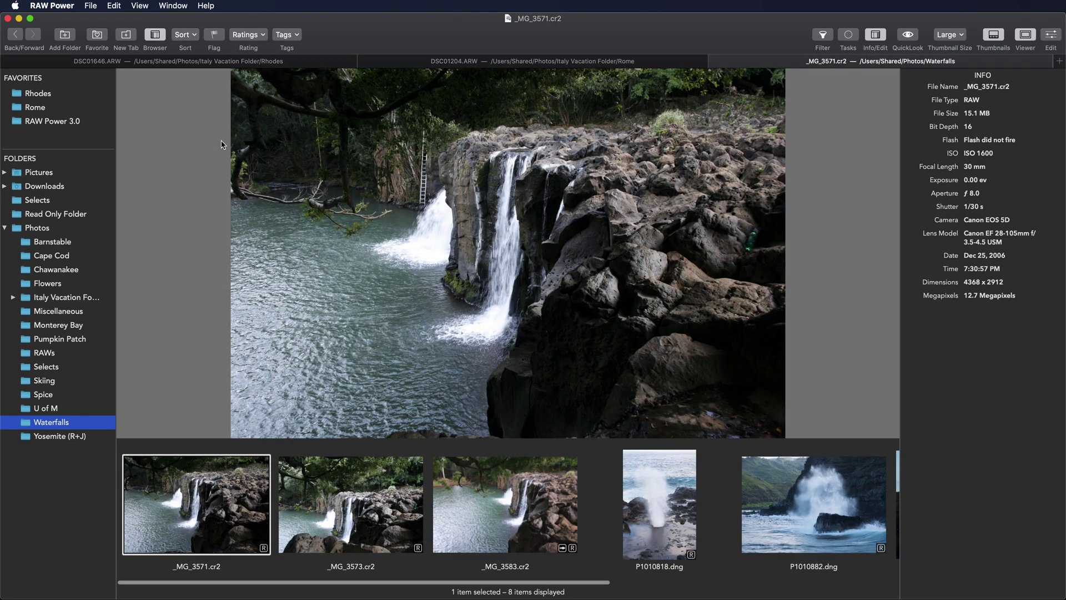
{"action": "left_click", "coordinate": [805, 488], "text": "shift"}
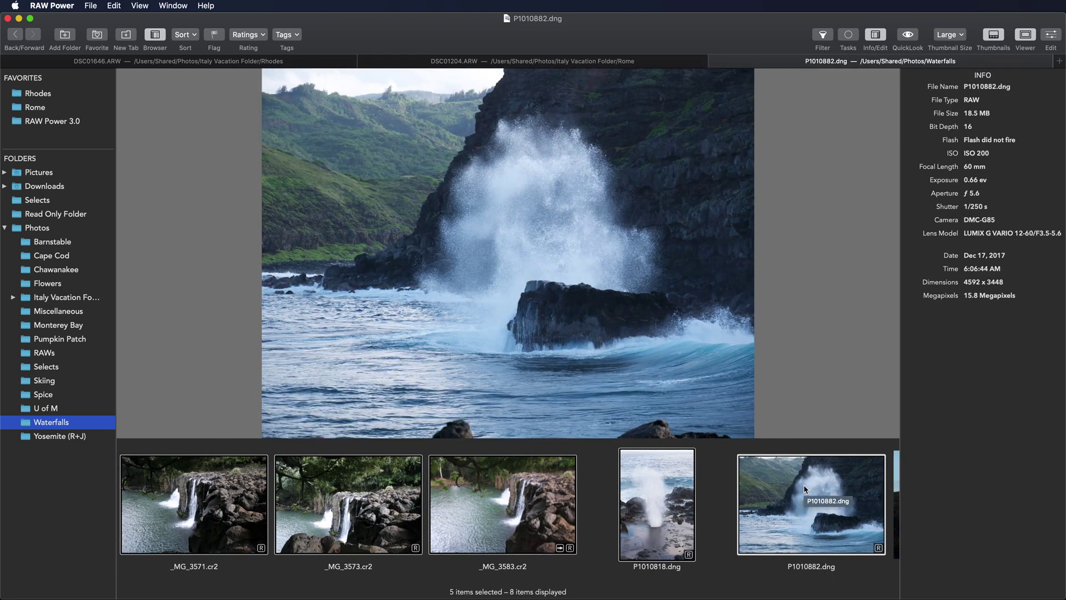
{"action": "right_click", "coordinate": [749, 462]}
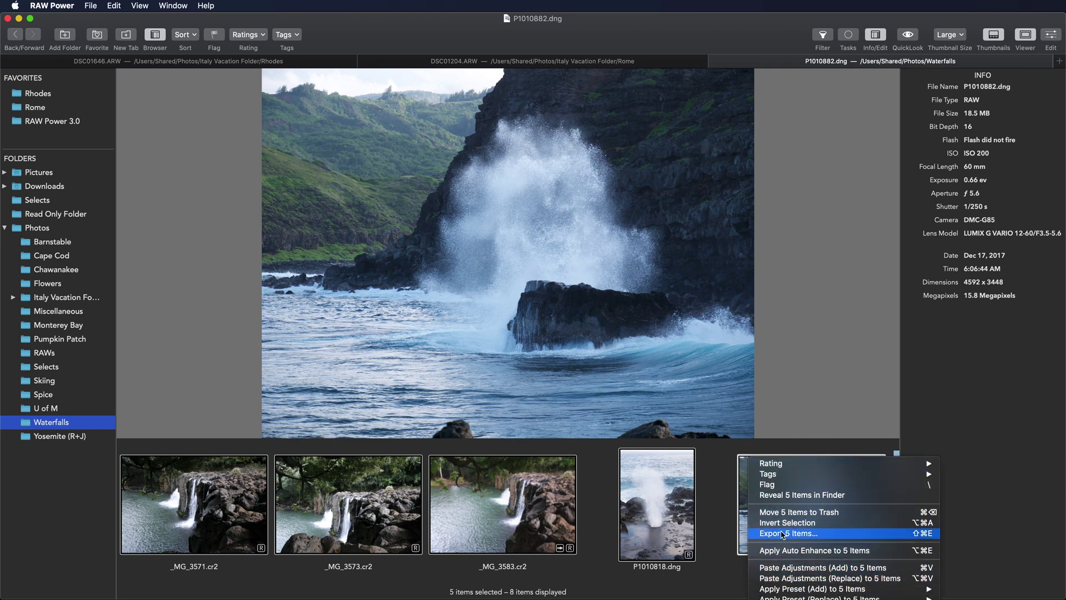
{"action": "left_click", "coordinate": [758, 568]}
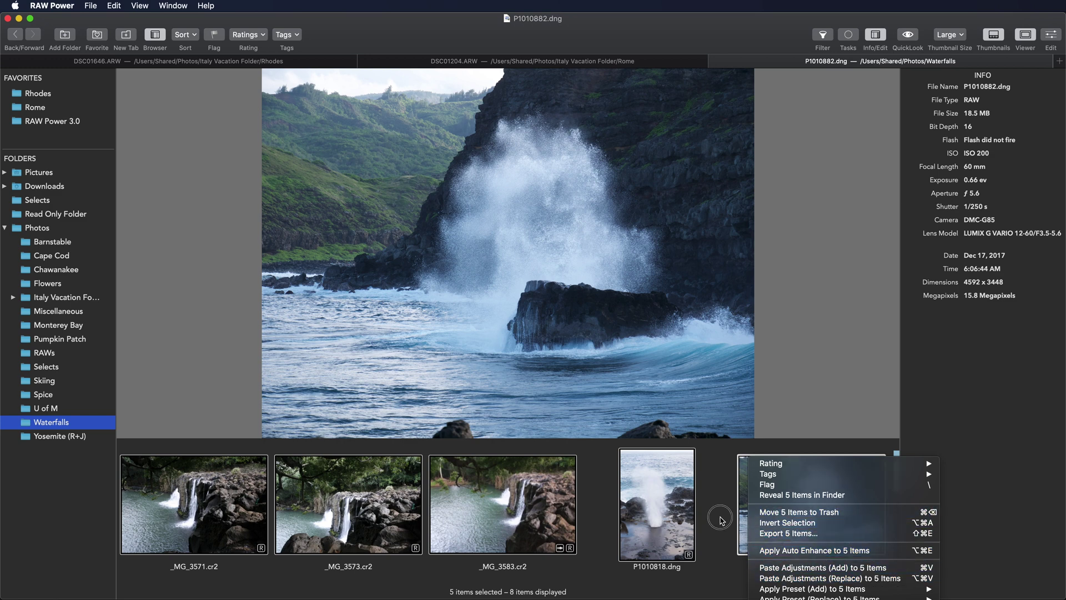
{"action": "left_click", "coordinate": [1051, 34]}
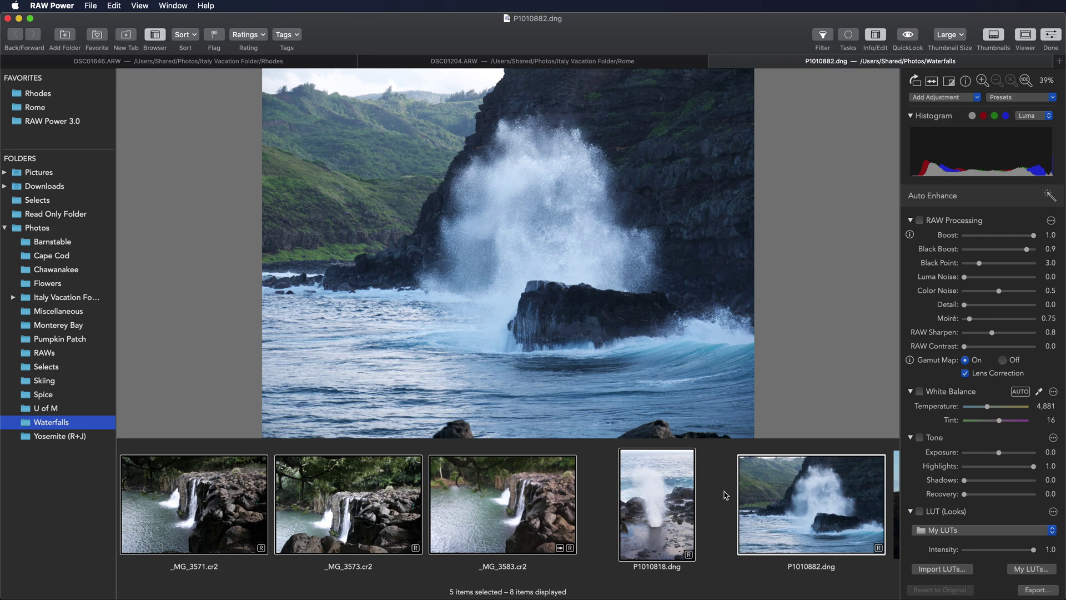
- Auto-enhance only P1010882.dng, setting white balance to 6,059 with tint 10, and finish editing
{"action": "right_click", "coordinate": [748, 461]}
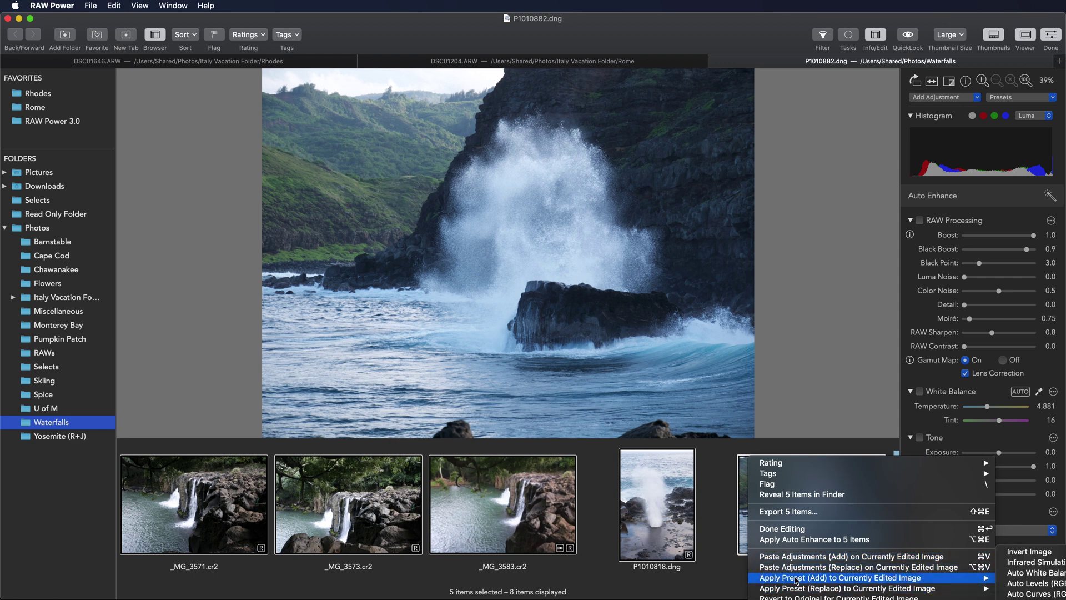
{"action": "left_click", "coordinate": [720, 568]}
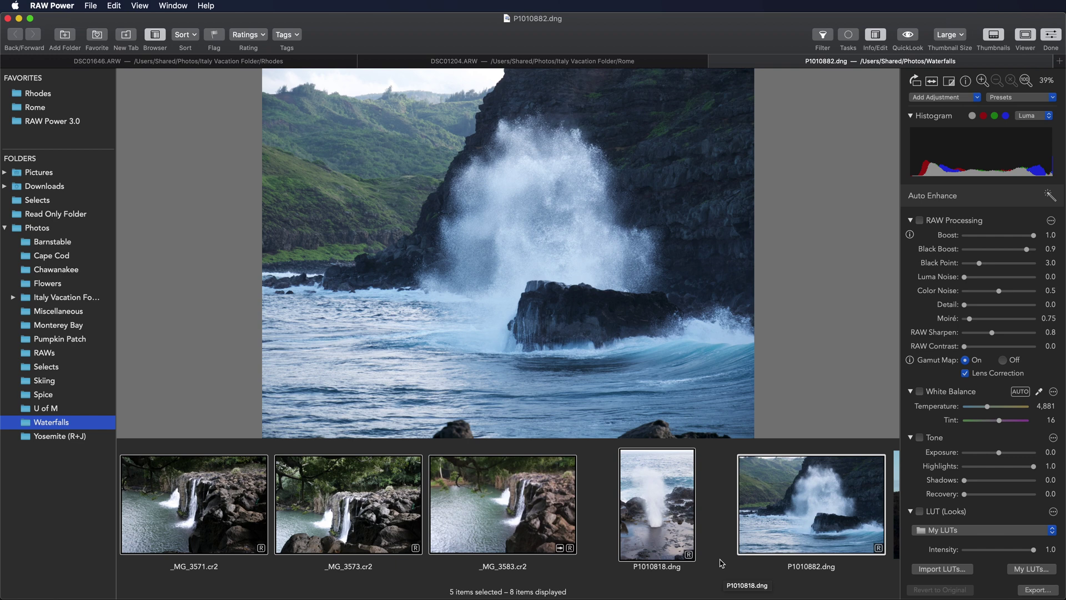
{"action": "left_click", "coordinate": [858, 203]}
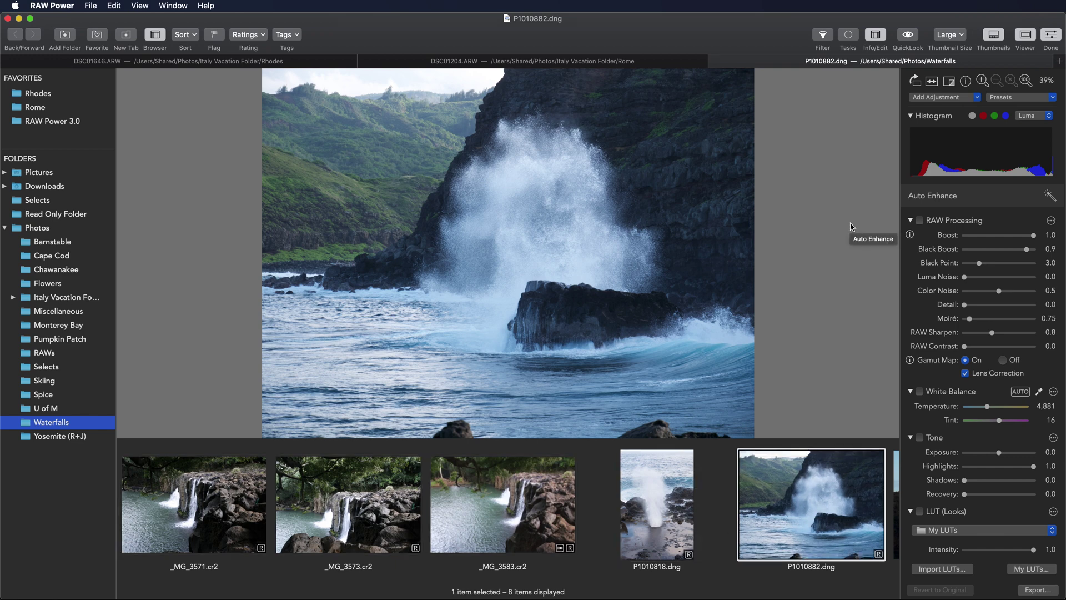
{"action": "left_click", "coordinate": [861, 203]}
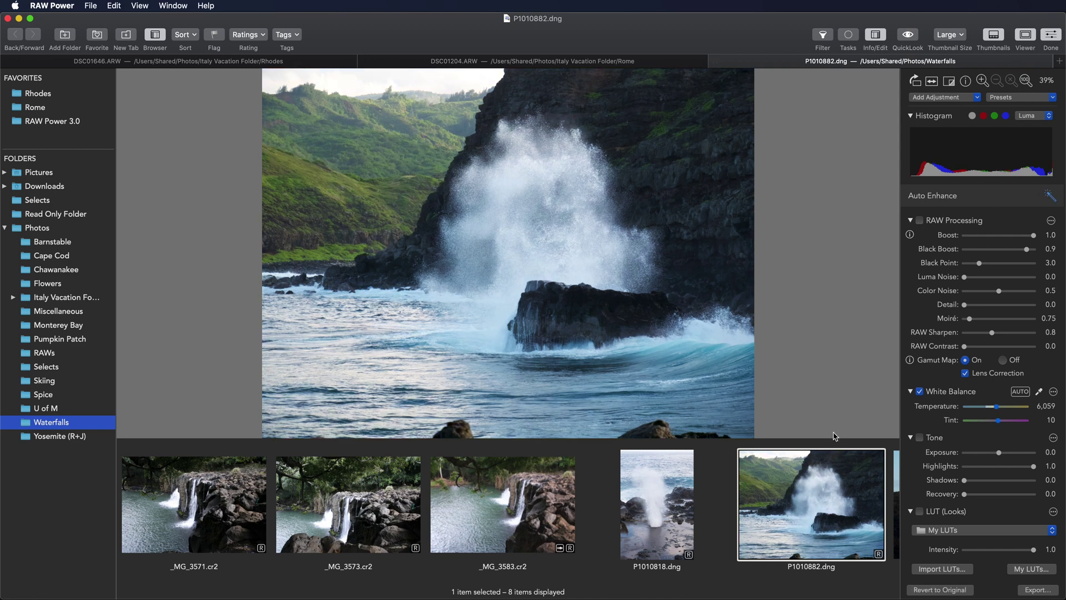
{"action": "left_click", "coordinate": [1054, 36]}
- Copy P1010882.dng's adjustments and invert the selection to the other seven photos
{"action": "scroll", "coordinate": [756, 455], "scroll_direction": "right", "scroll_amount": 1}
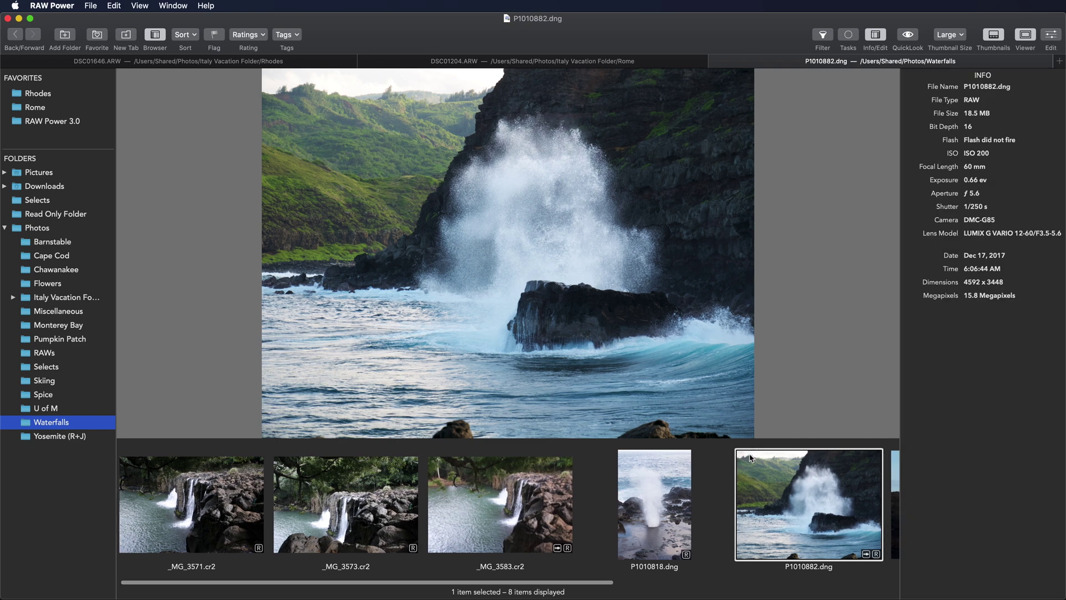
{"action": "left_click", "coordinate": [750, 457]}
{"action": "right_click", "coordinate": [749, 458]}
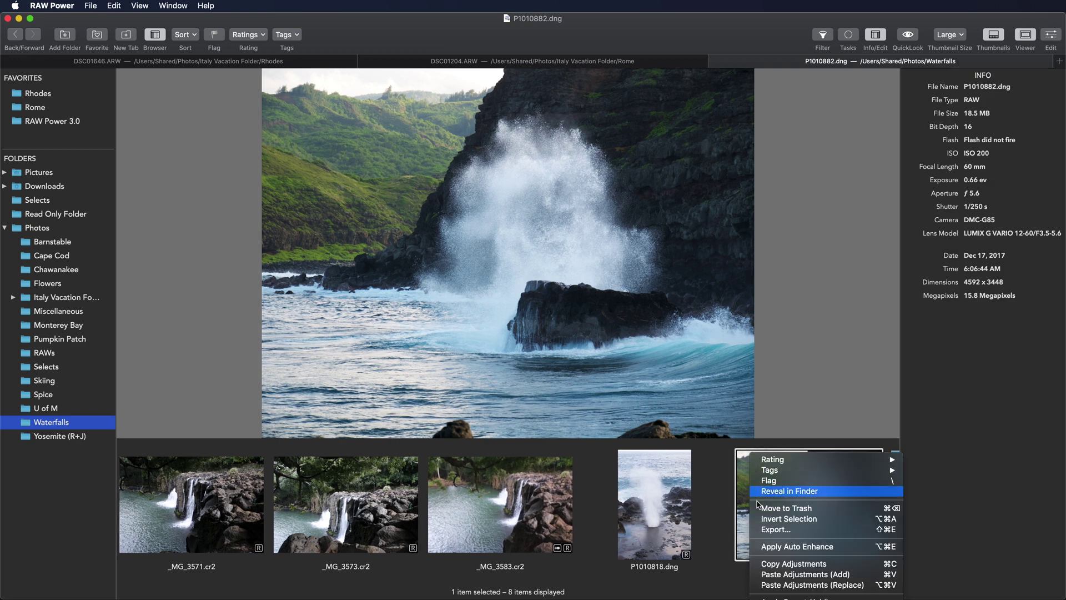
{"action": "left_click", "coordinate": [766, 564]}
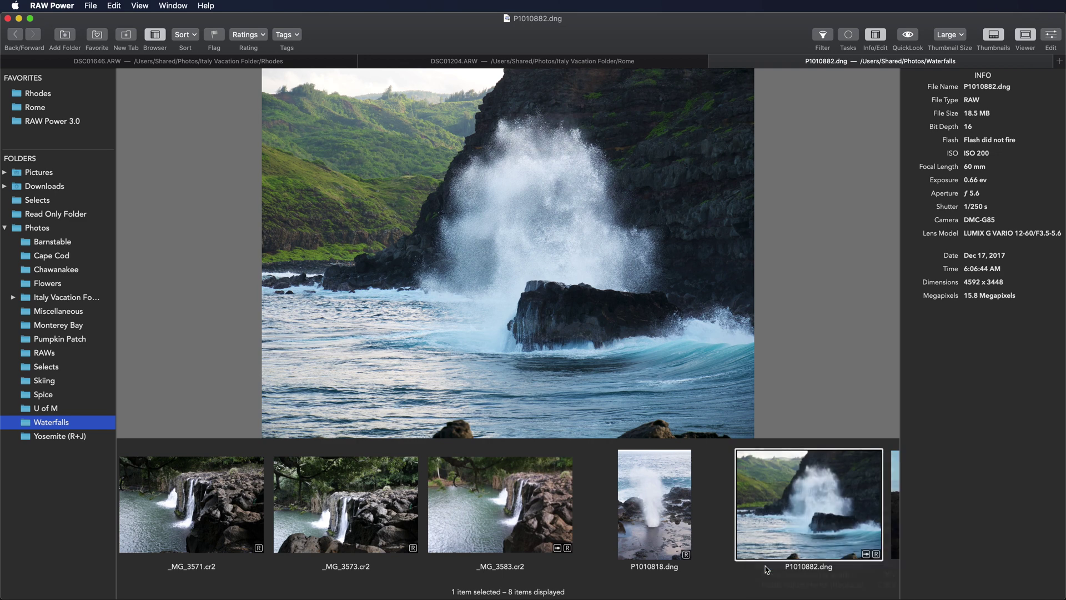
{"action": "right_click", "coordinate": [743, 457]}
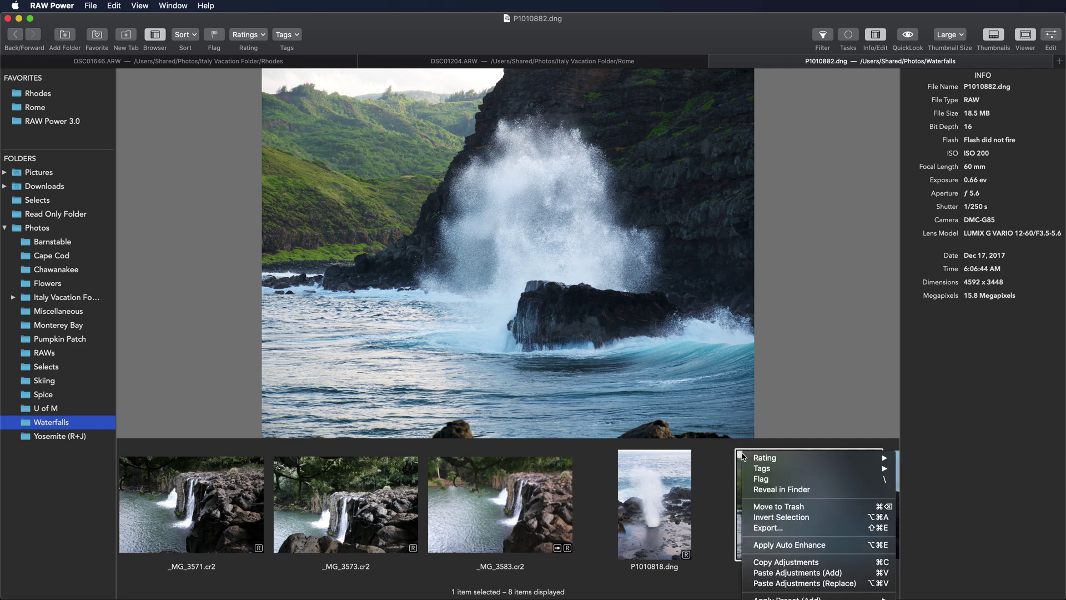
{"action": "left_click", "coordinate": [761, 517]}
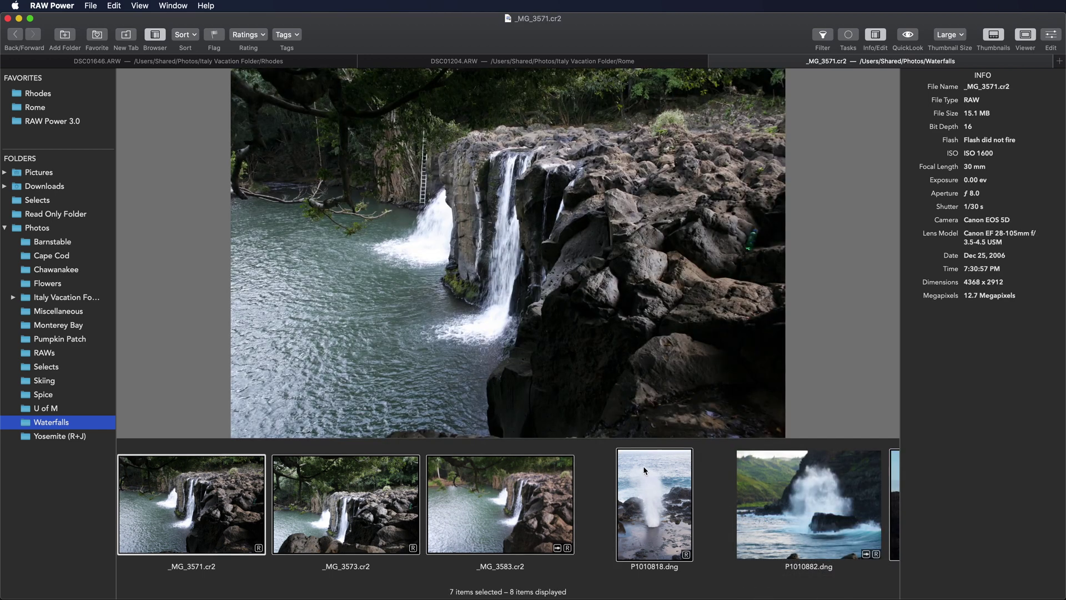
- Paste P1010882.dng's adjustments onto the seven selected photos and check thumbnail regeneration
{"action": "right_click", "coordinate": [622, 456]}
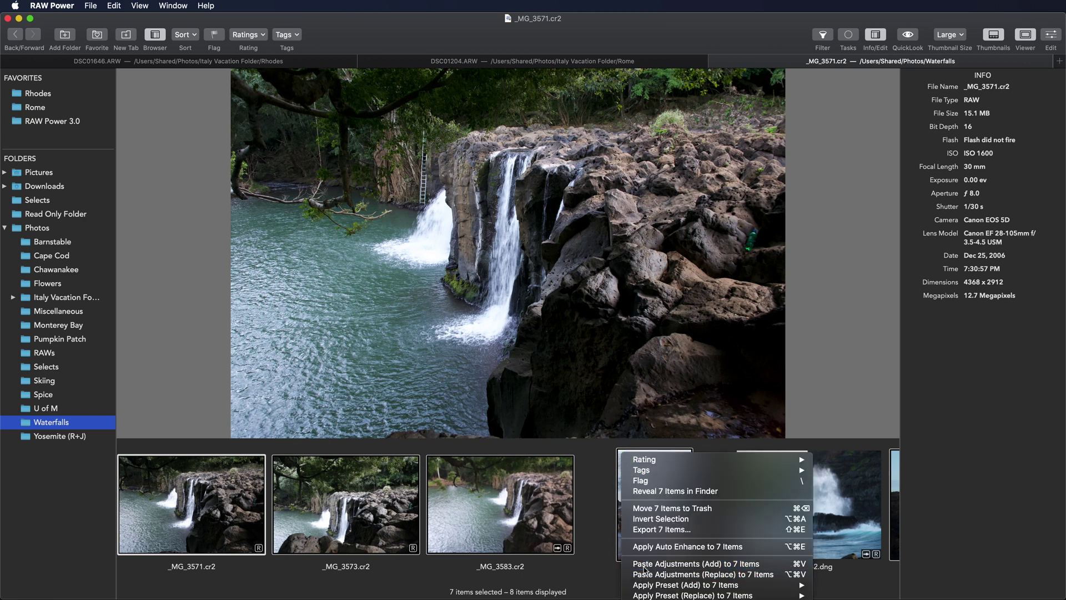
{"action": "left_click", "coordinate": [644, 564]}
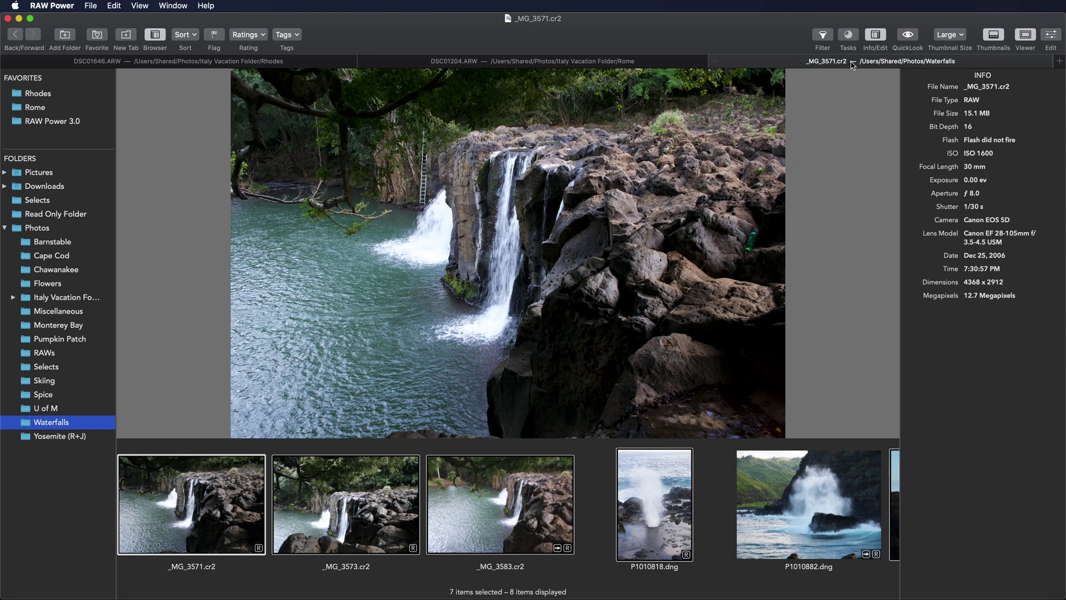
{"action": "left_click", "coordinate": [850, 35]}
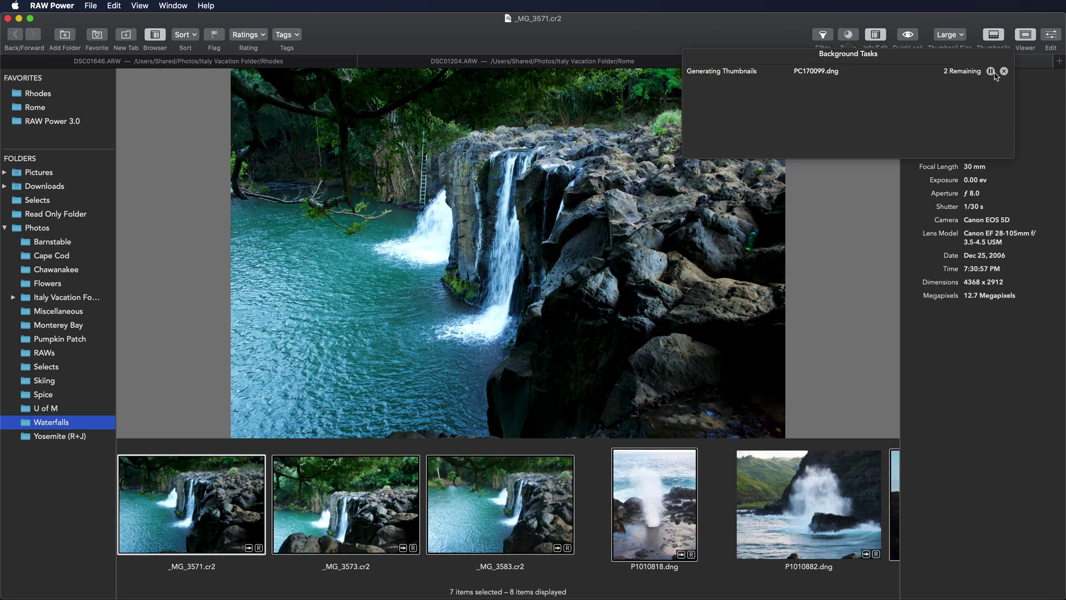
{"action": "left_click", "coordinate": [828, 261]}
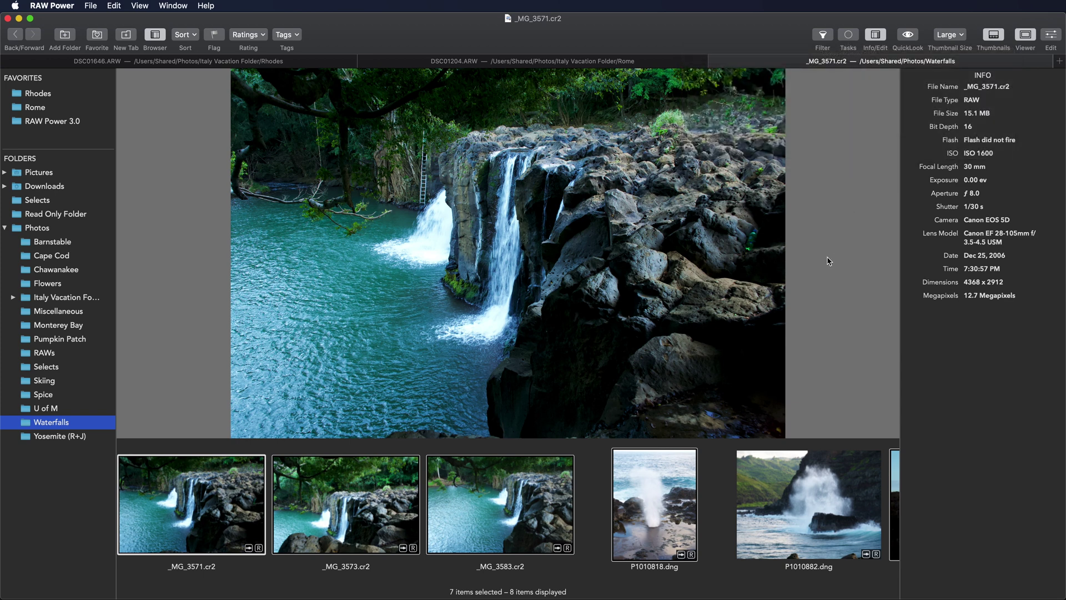